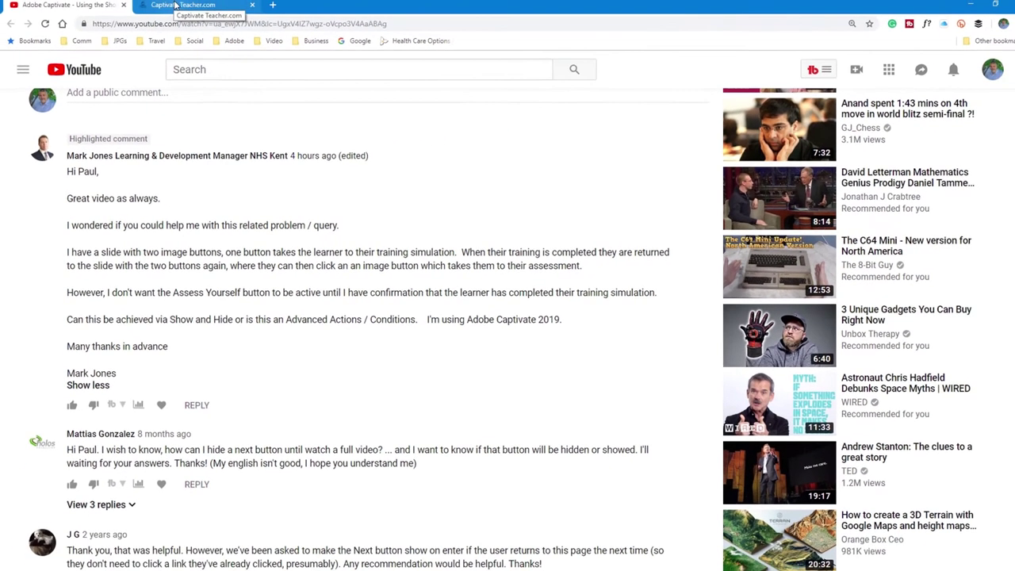
# View the How I Can Help page on captivateteacher.com, and switch to Adobe Captivate.
pyautogui.click(173, 8)
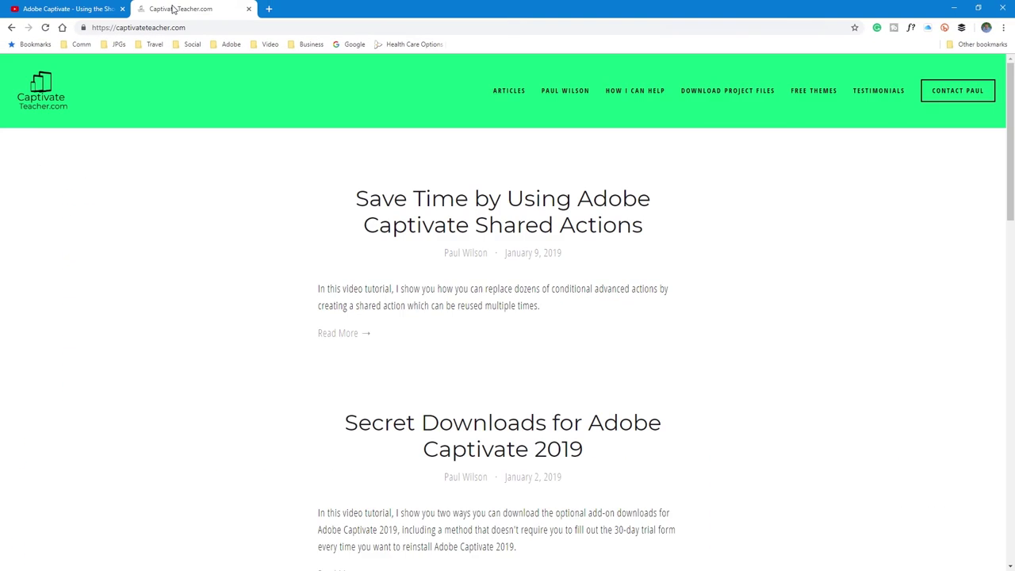
pyautogui.click(639, 90)
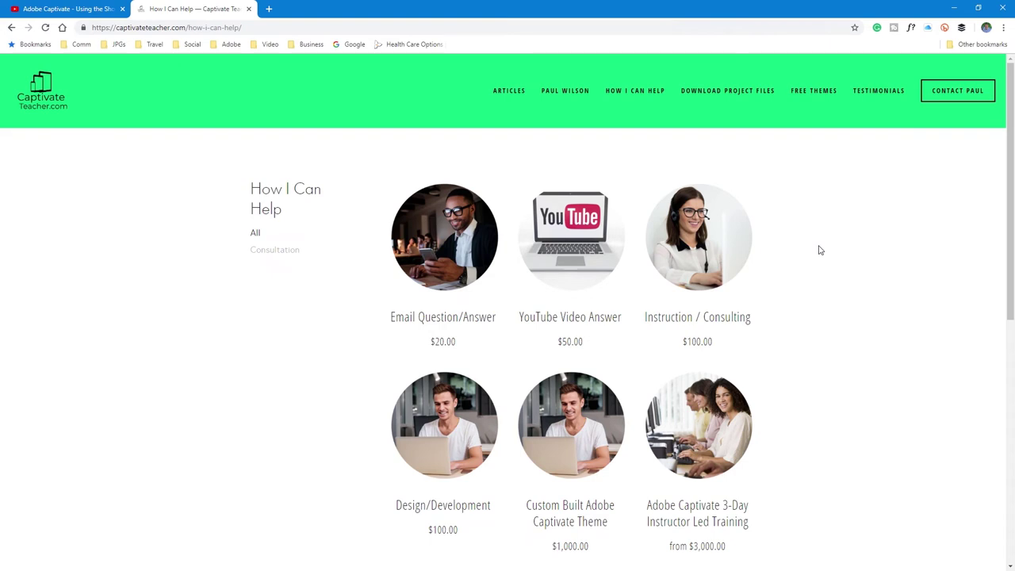
pyautogui.click(954, 8)
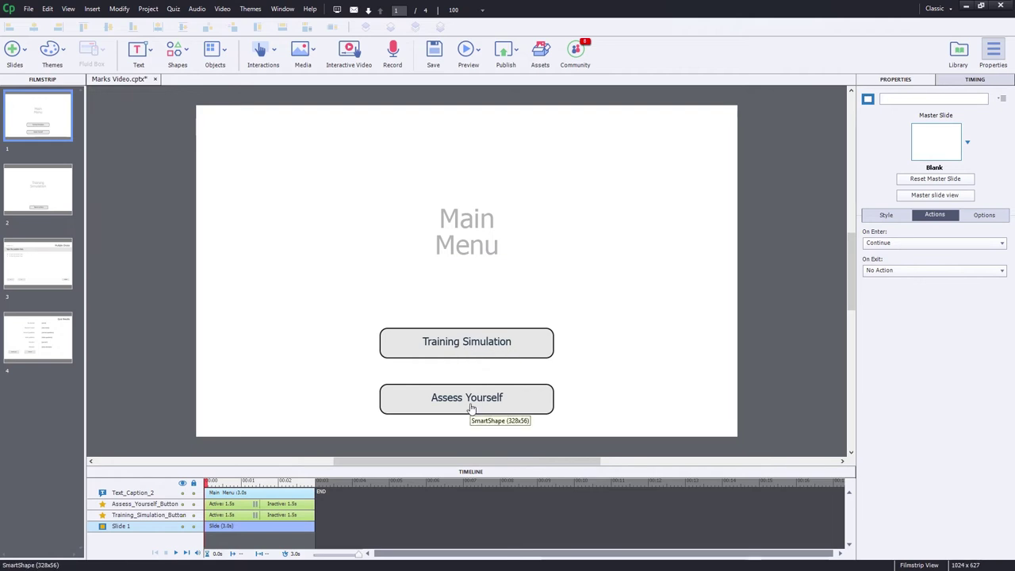
# Look over the Training Simulation slide and the Multiple Choice question slide, and return to the Main Menu slide.
pyautogui.click(44, 190)
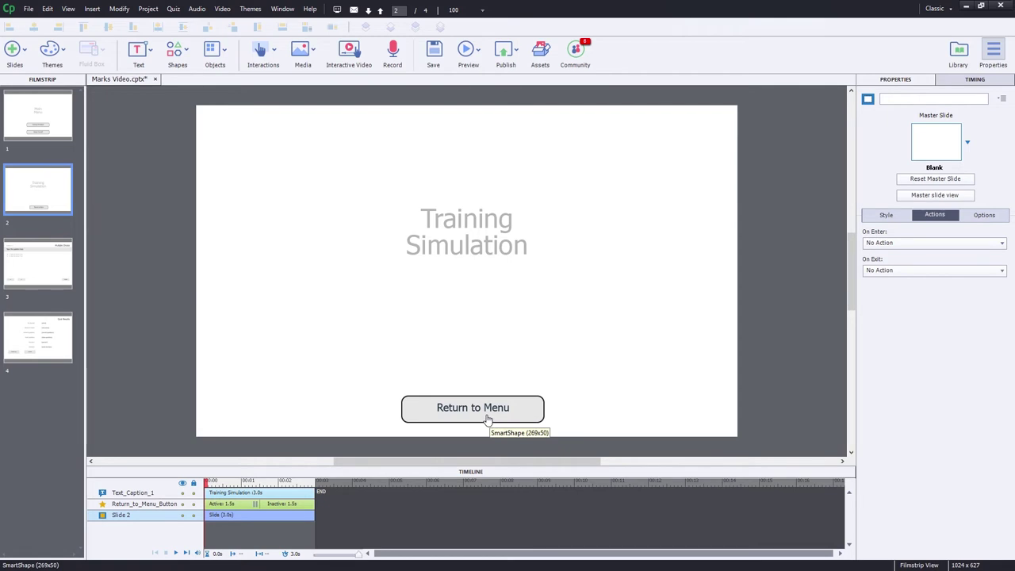
pyautogui.click(12, 275)
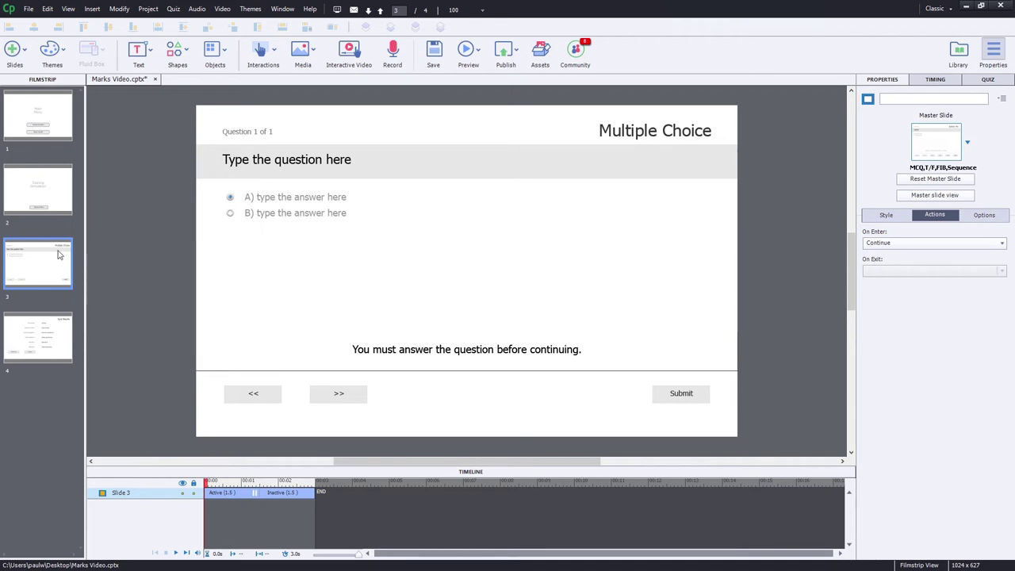
pyautogui.click(48, 116)
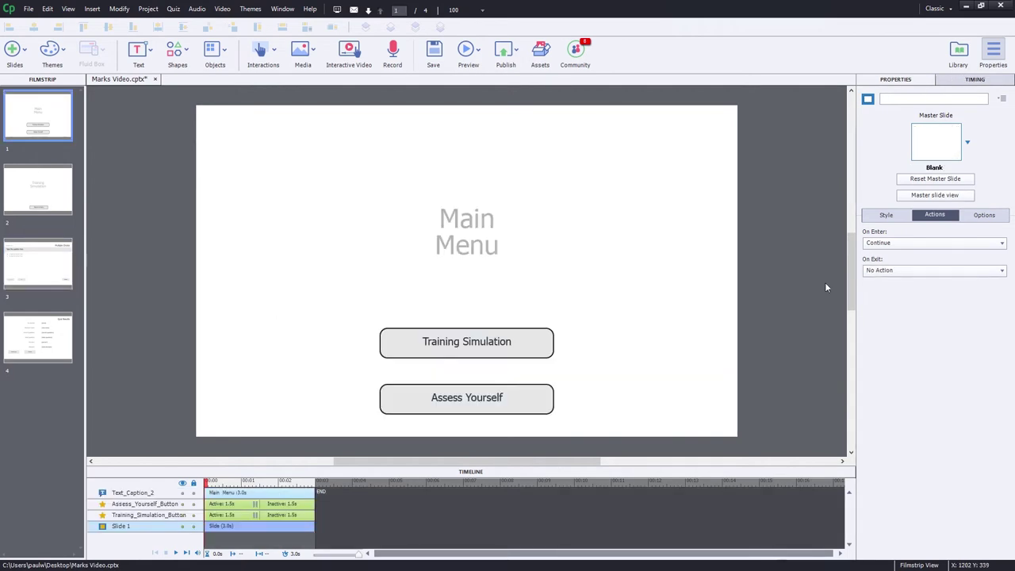
# Make the Assess Yourself button initially hidden in the output and set its success action to jump to slide 3.
pyautogui.click(539, 406)
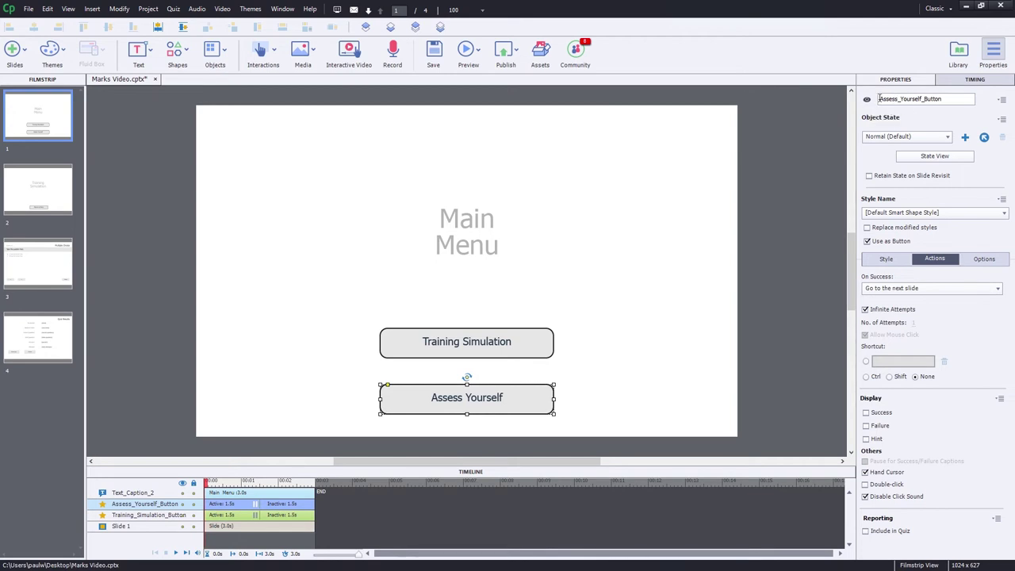
pyautogui.click(866, 99)
pyautogui.click(925, 289)
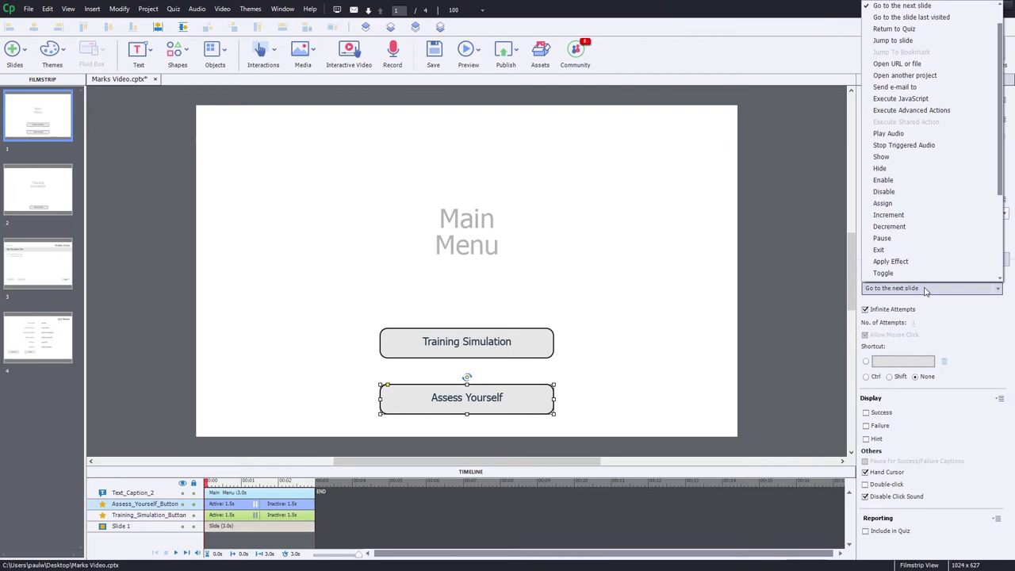
pyautogui.click(919, 49)
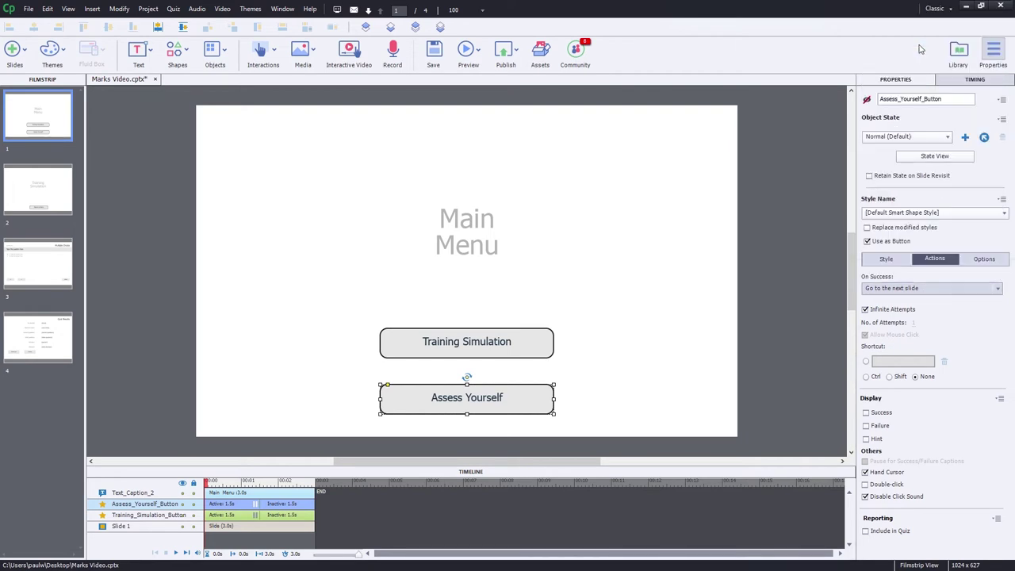
pyautogui.click(922, 312)
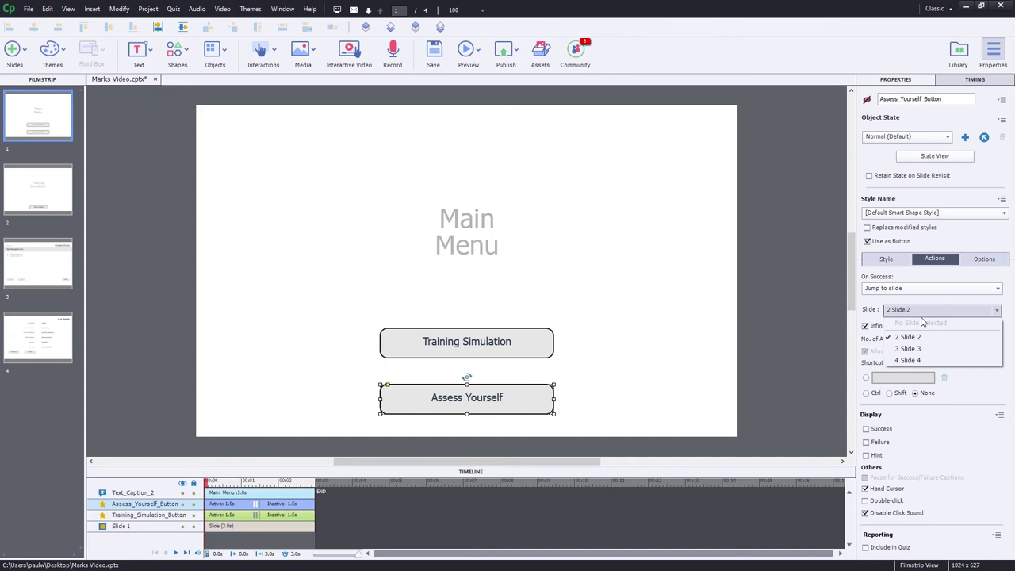
pyautogui.click(910, 348)
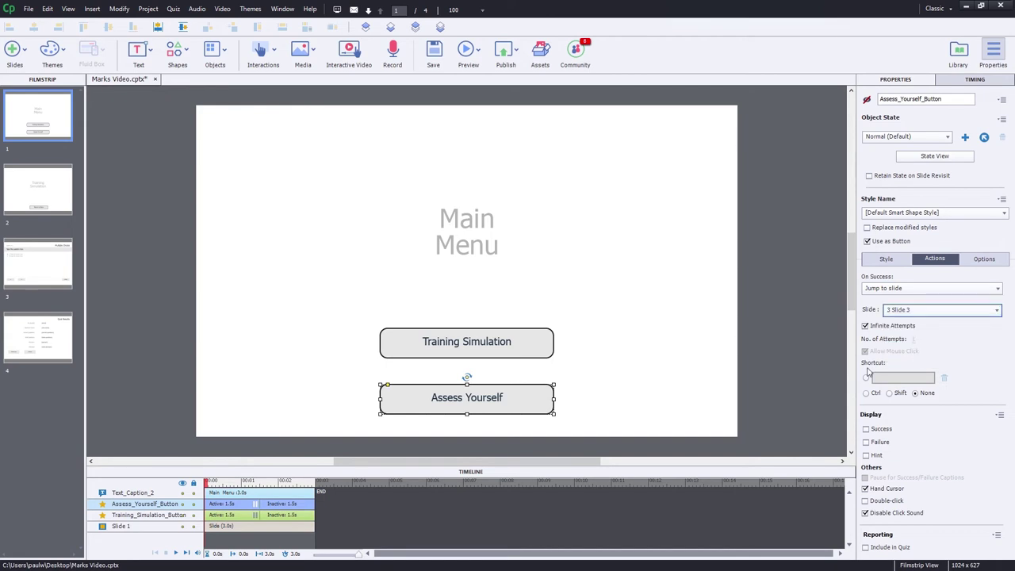
# Set the Training Simulation button's success action to jump to slide 2.
pyautogui.click(516, 343)
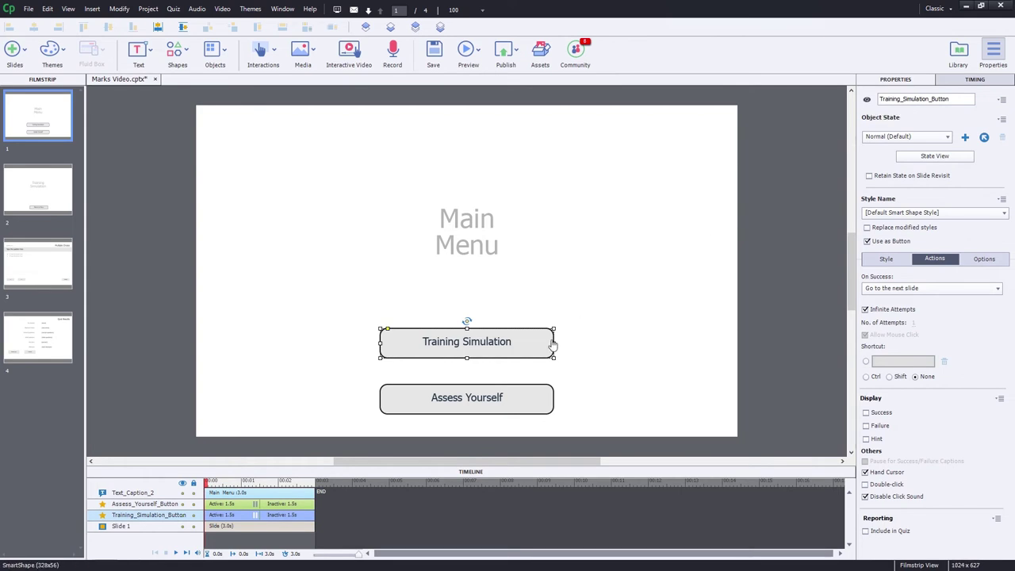
pyautogui.click(924, 288)
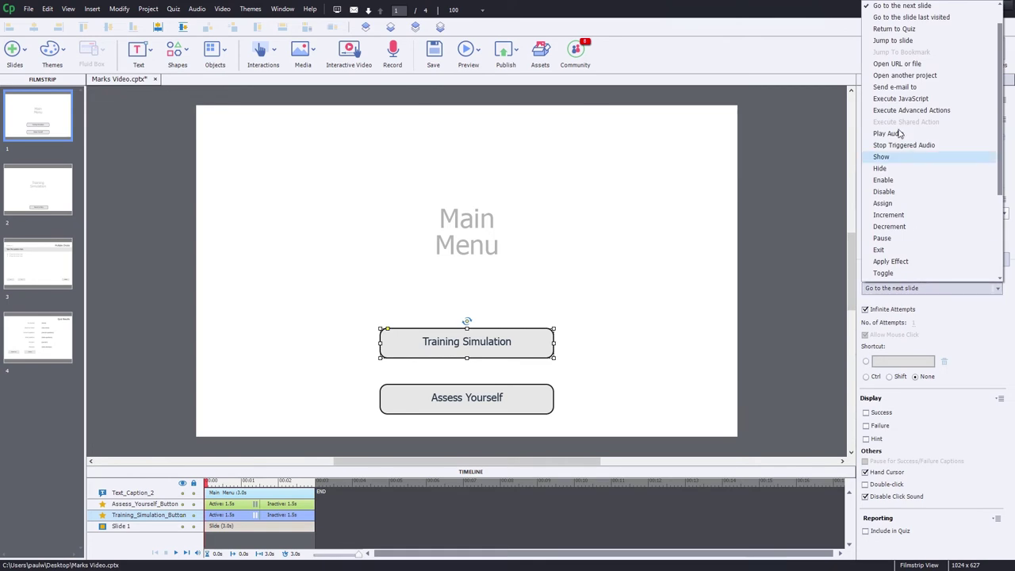
pyautogui.click(892, 40)
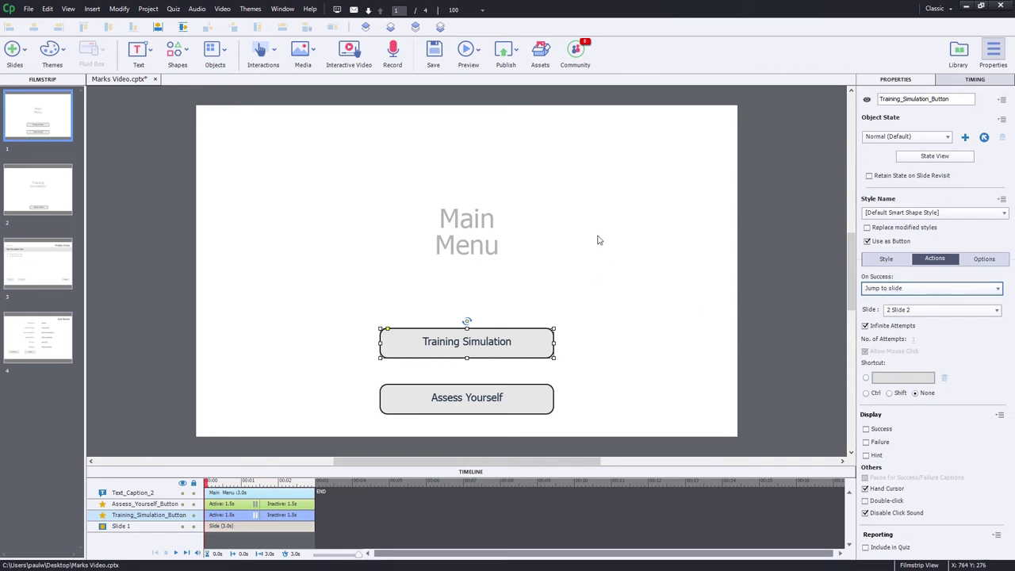
# Set slide 2's Return to Menu button to execute advanced actions and start a new action named ReturnToMenu.
pyautogui.click(46, 190)
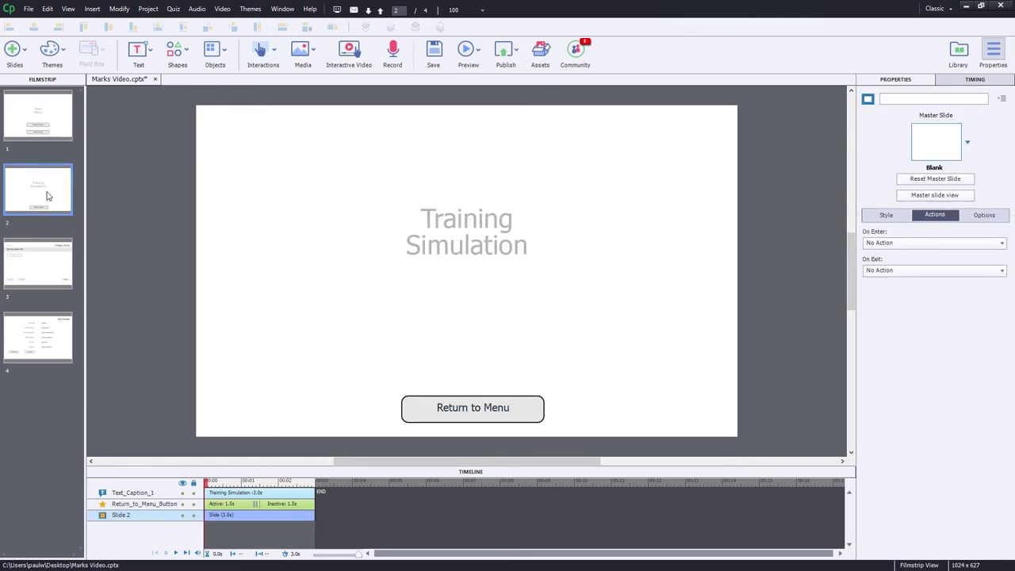
pyautogui.click(504, 414)
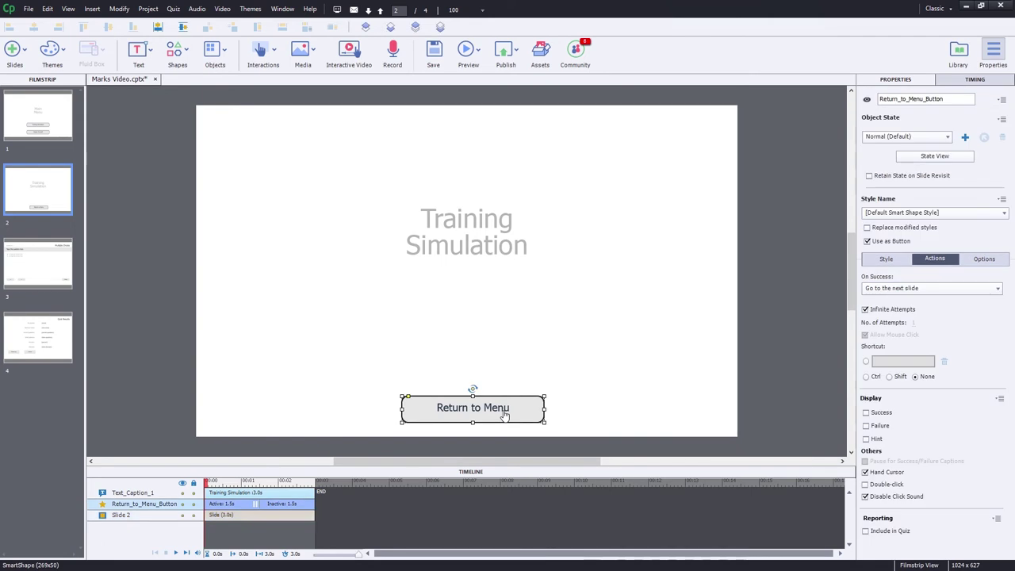
pyautogui.click(924, 290)
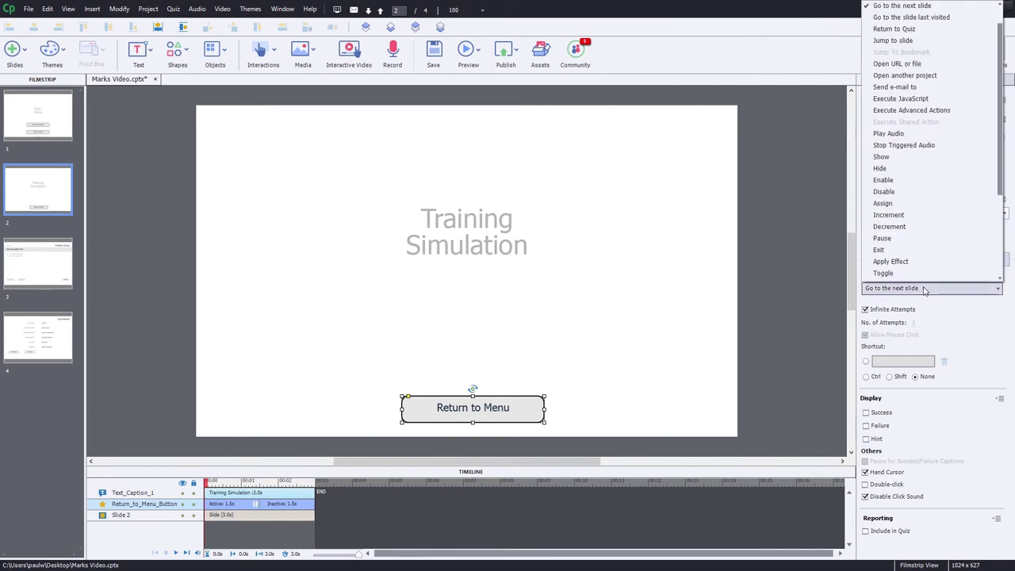
pyautogui.click(929, 115)
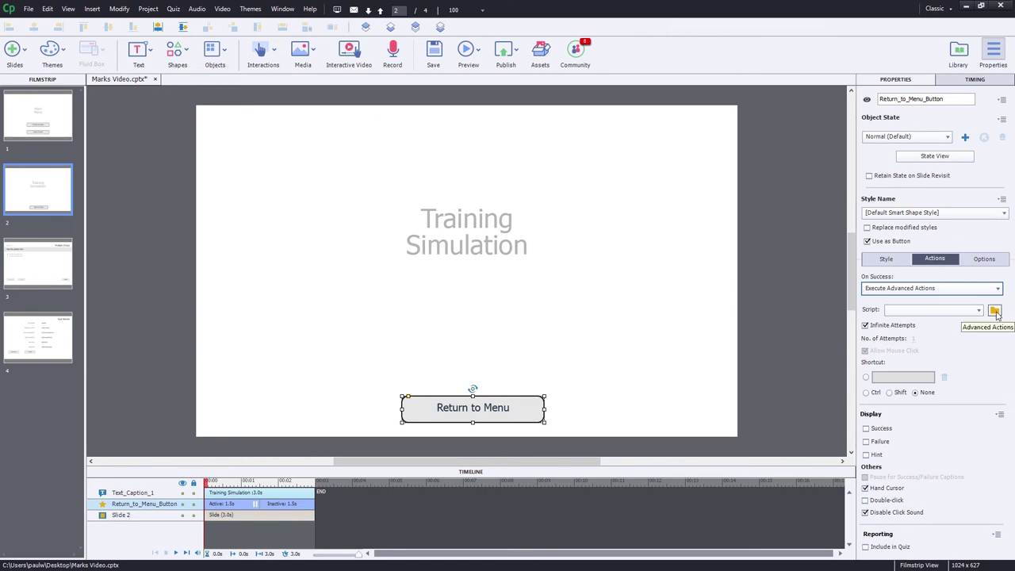
pyautogui.click(995, 311)
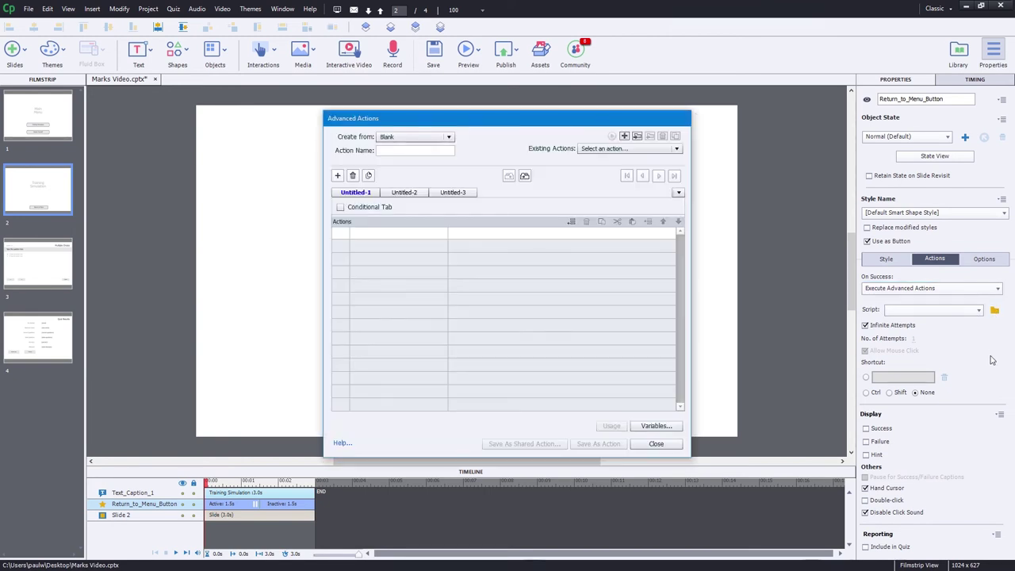
pyautogui.click(392, 151)
pyautogui.write('ReturnToMenu')
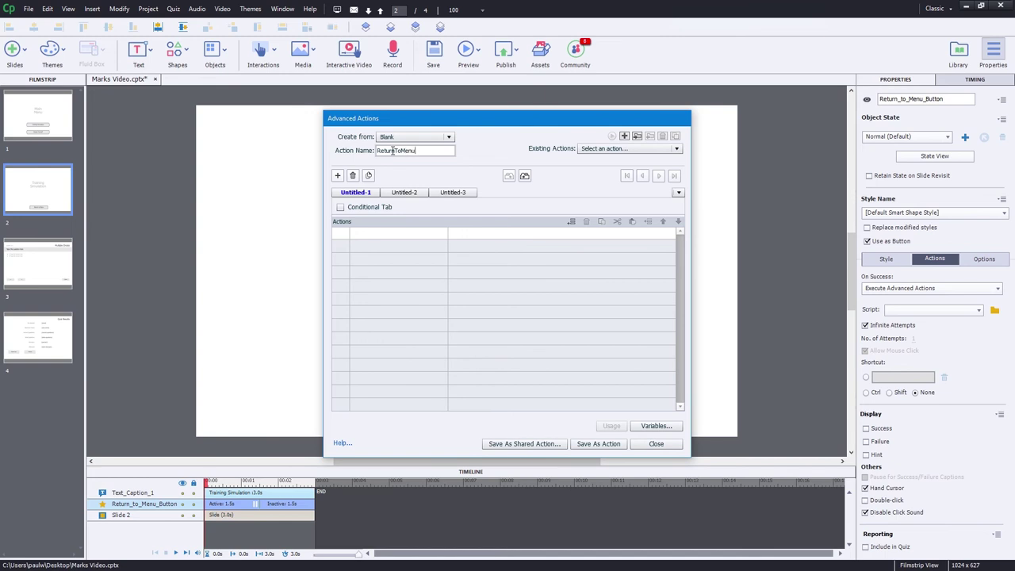
# Add a Show action for Assess_Yourself_Button as the first line of the advanced action.
pyautogui.click(386, 238)
pyautogui.scroll(-5, 386, 240)
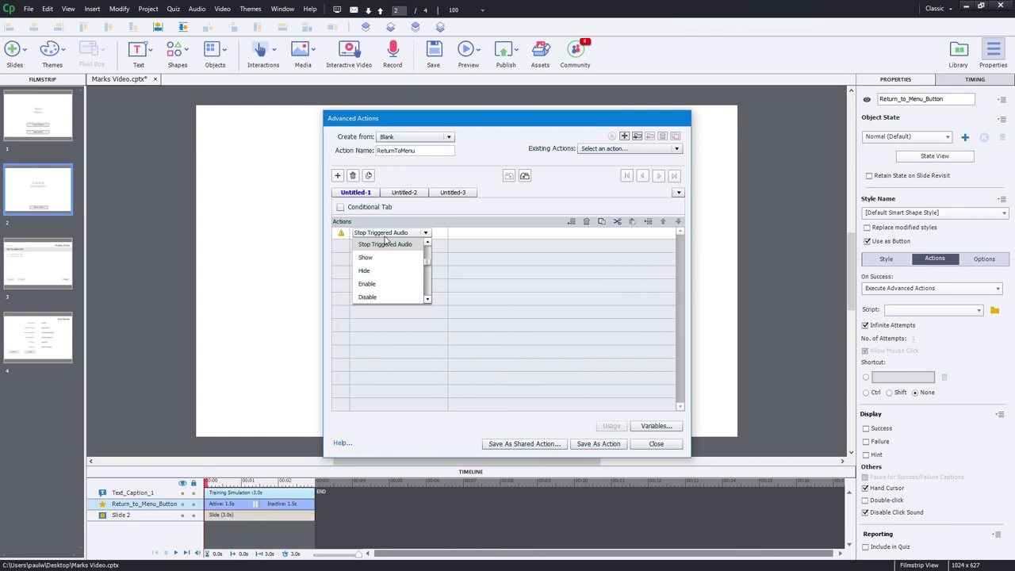
pyautogui.click(381, 261)
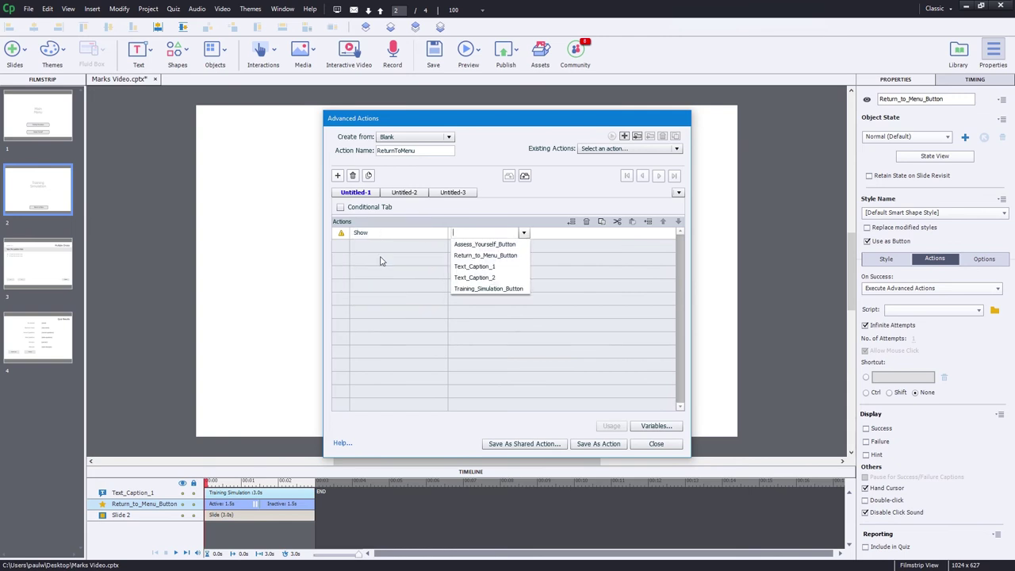
pyautogui.click(462, 247)
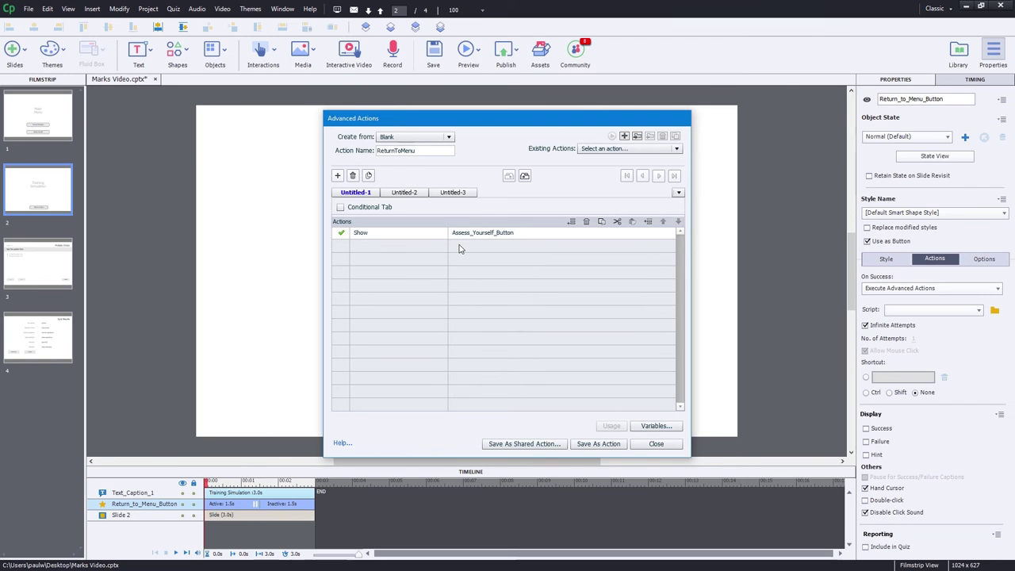
# Add a second line to the advanced action that jumps to slide 1.
pyautogui.click(373, 247)
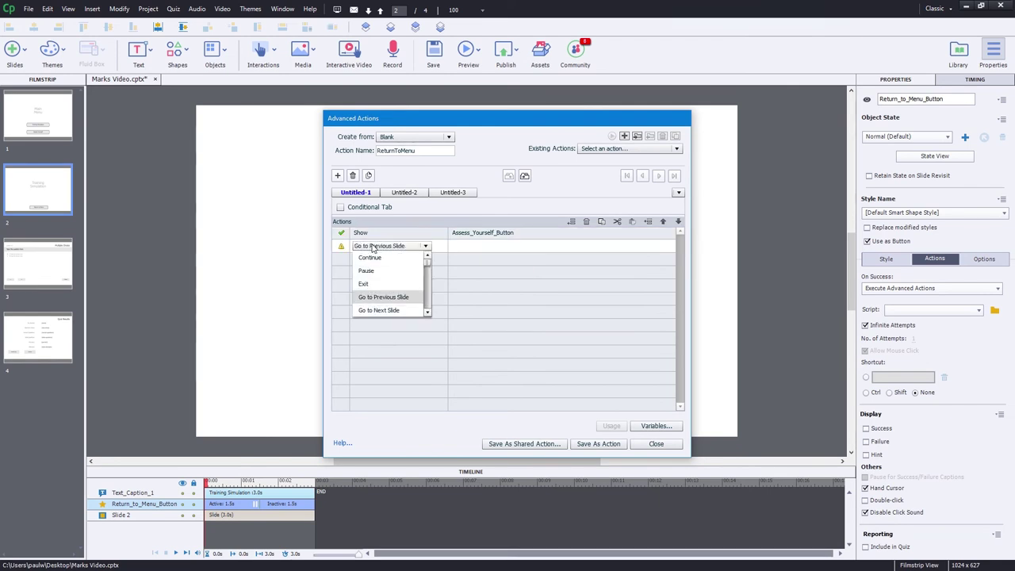
pyautogui.scroll(-5, 373, 248)
pyautogui.scroll(-1, 372, 248)
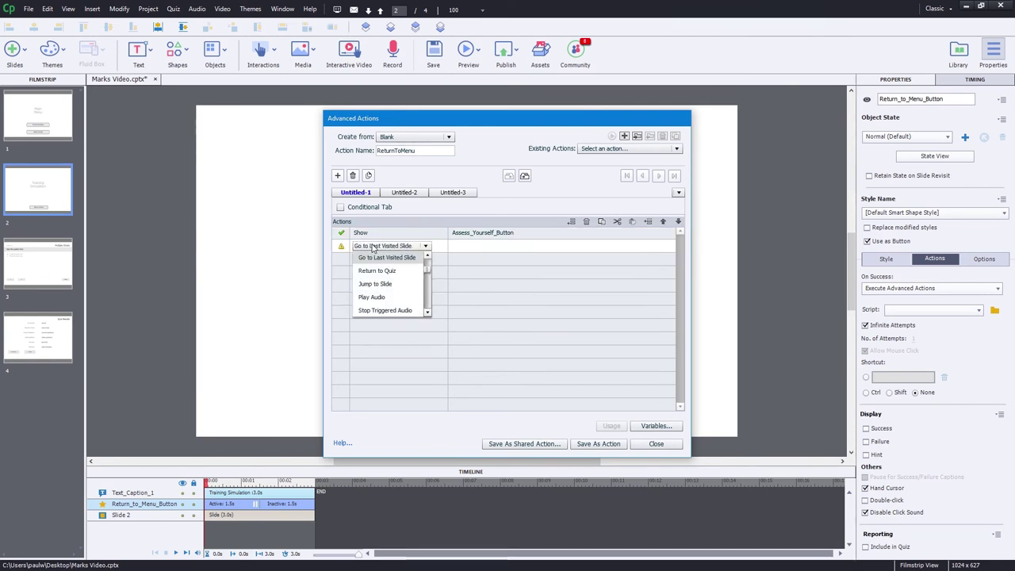
pyautogui.scroll(-8, 373, 248)
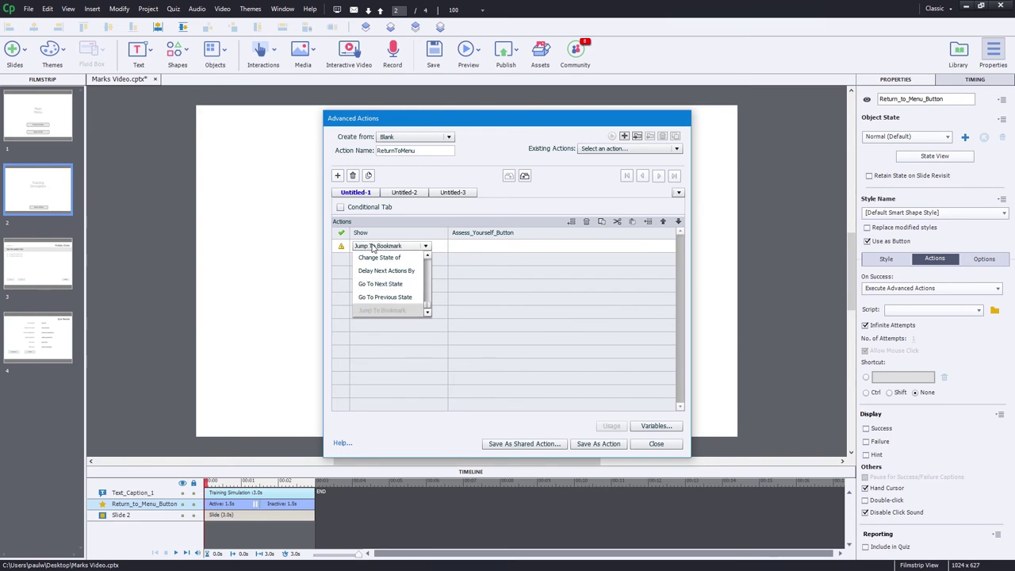
pyautogui.scroll(10, 373, 248)
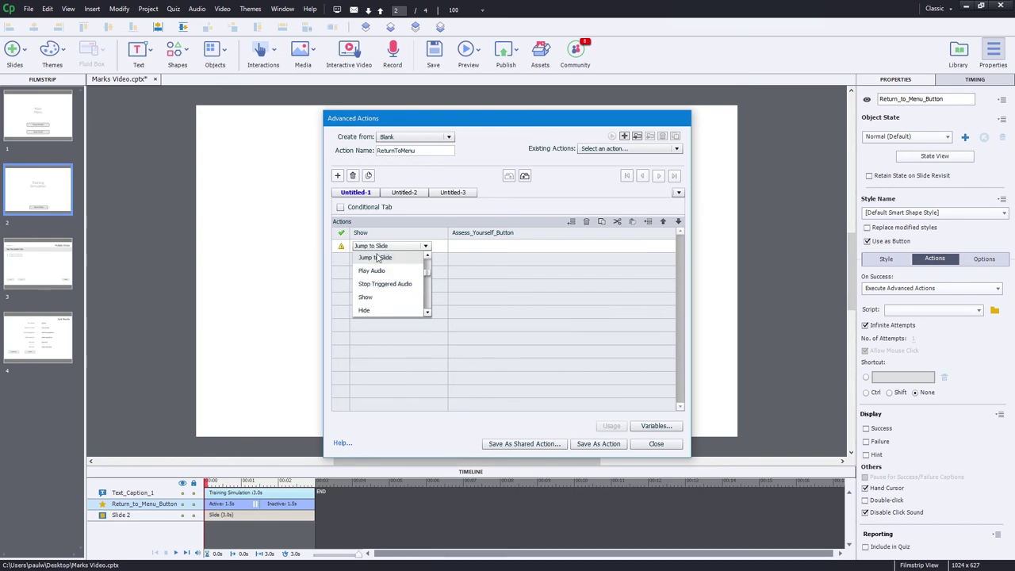
pyautogui.click(373, 258)
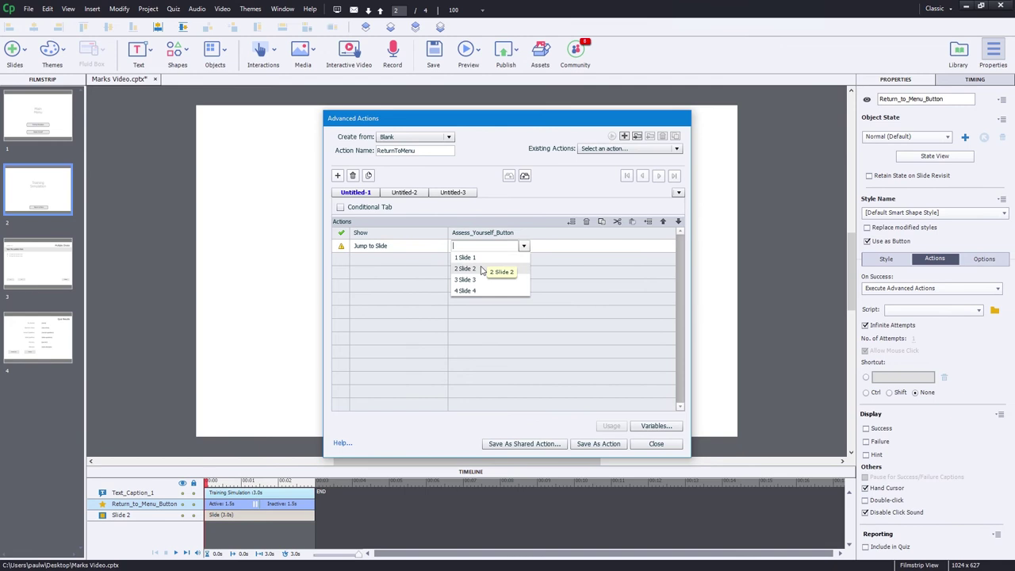
pyautogui.click(480, 257)
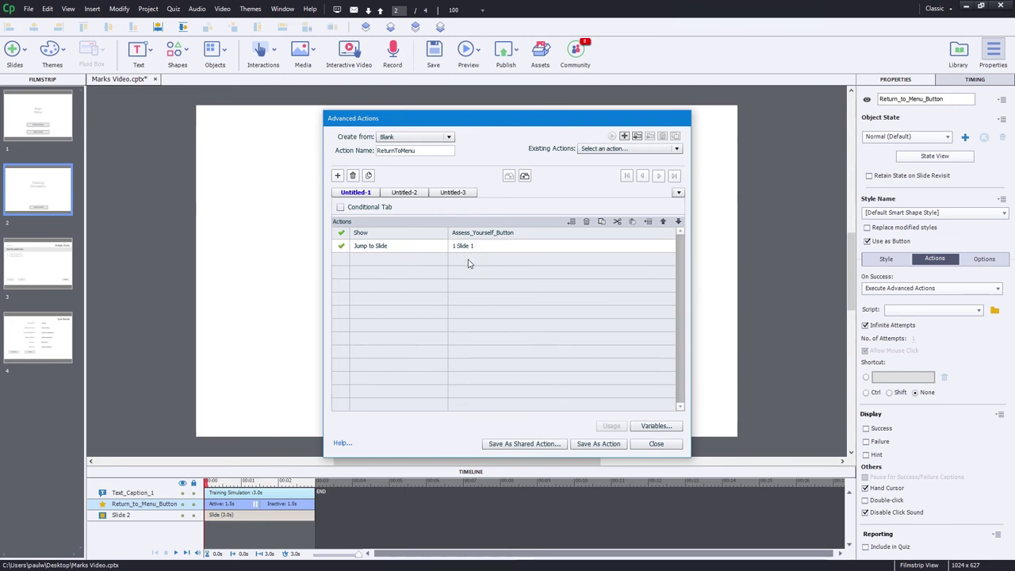
# Save the ReturnToMenu advanced action, close its editor and check the script assigned to the Return to Menu button.
pyautogui.click(607, 444)
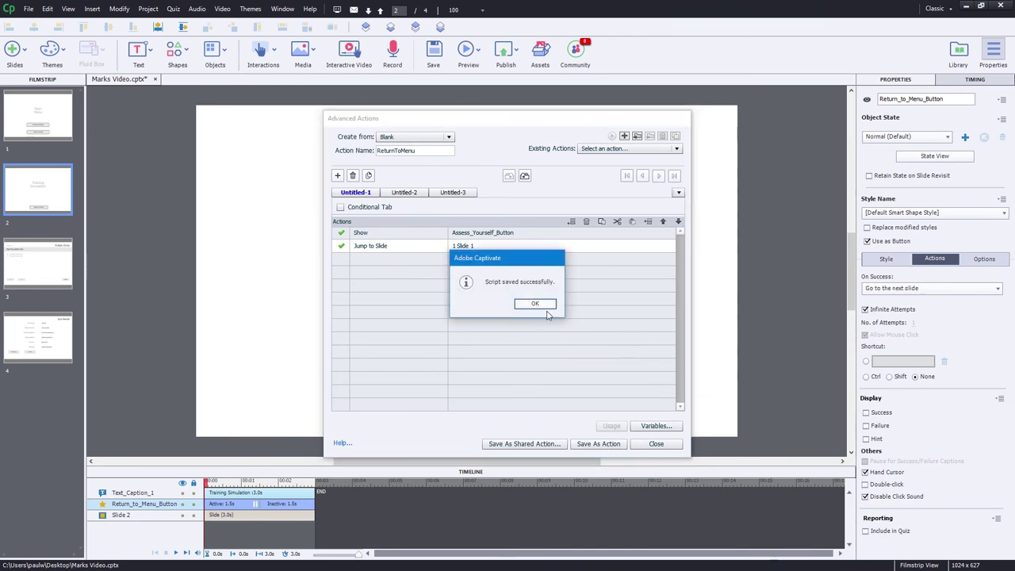
pyautogui.click(537, 304)
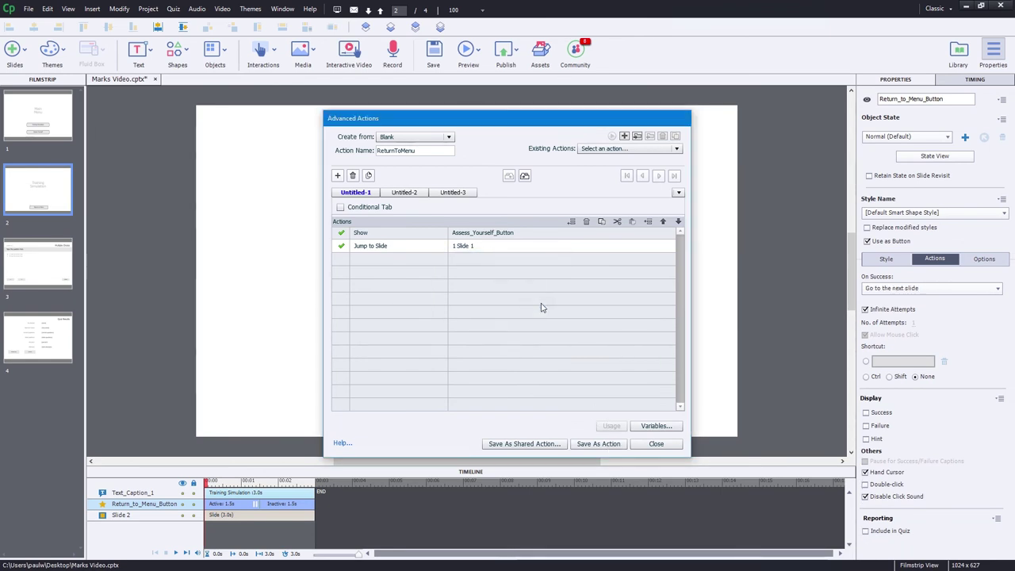
pyautogui.click(655, 445)
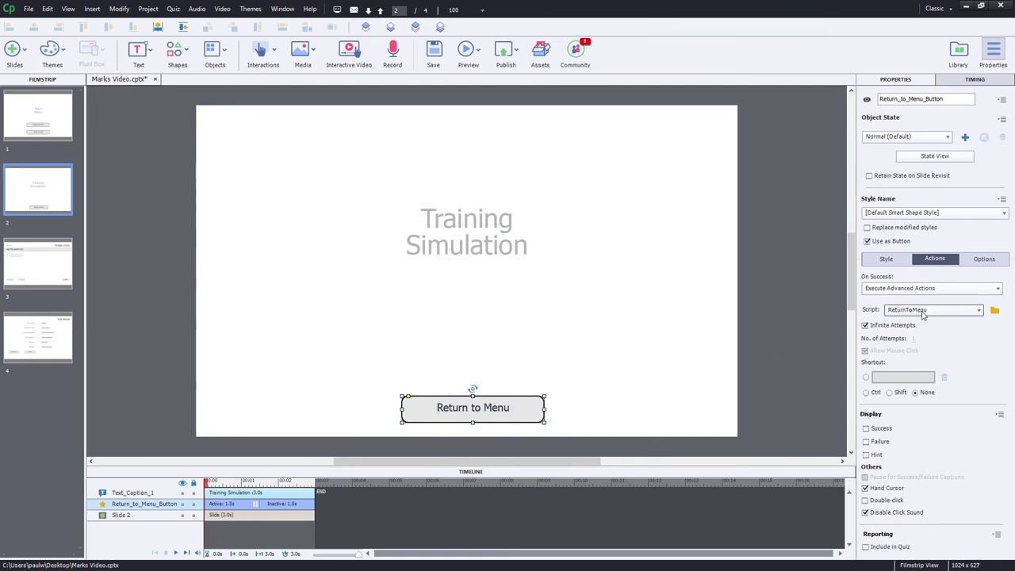
pyautogui.click(945, 312)
pyautogui.click(945, 312)
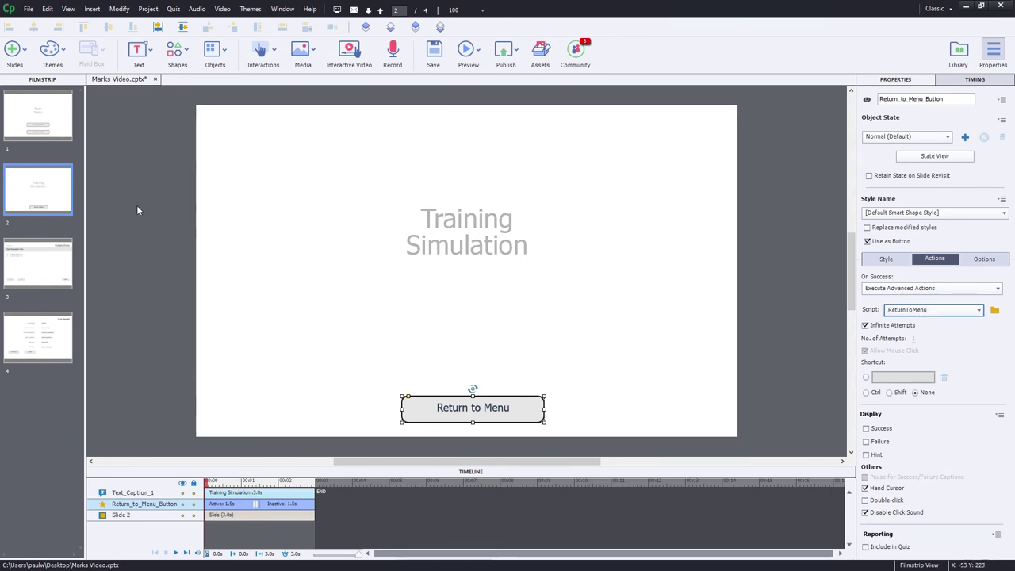
# Review the actions assigned to the Training Simulation button on slide 1 and the Return to Menu button on slide 2.
pyautogui.click(46, 121)
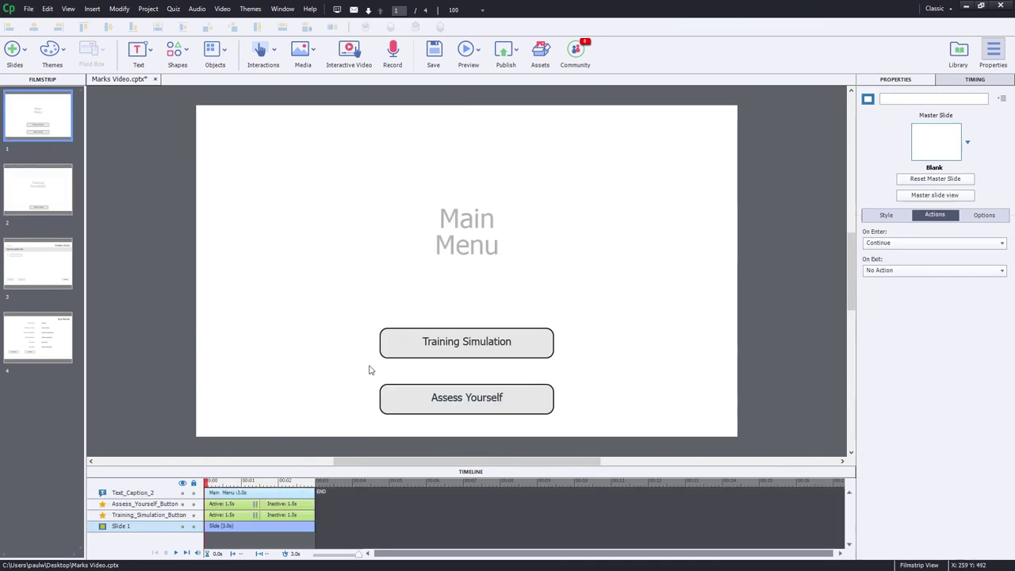
pyautogui.click(513, 342)
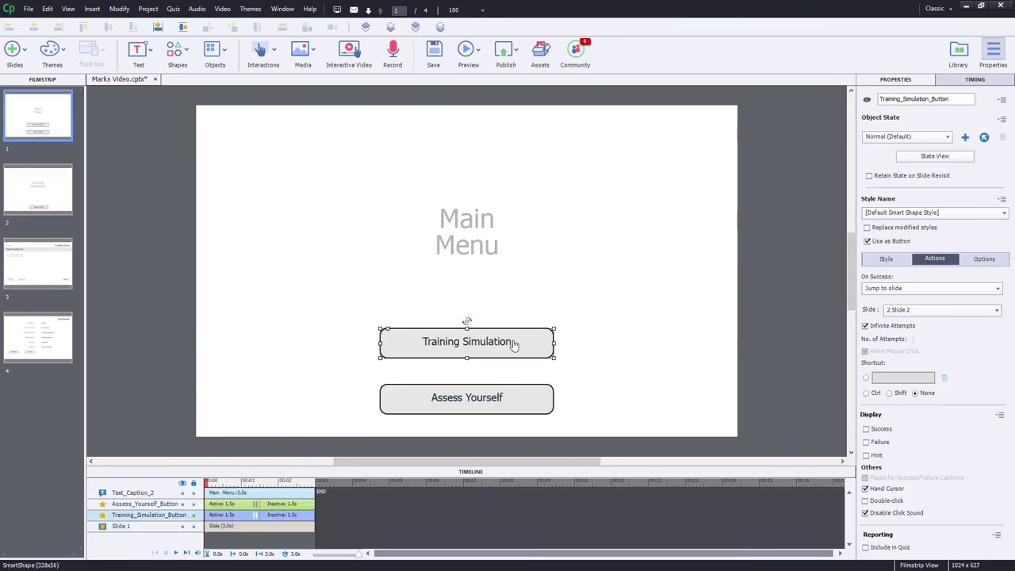
pyautogui.click(46, 205)
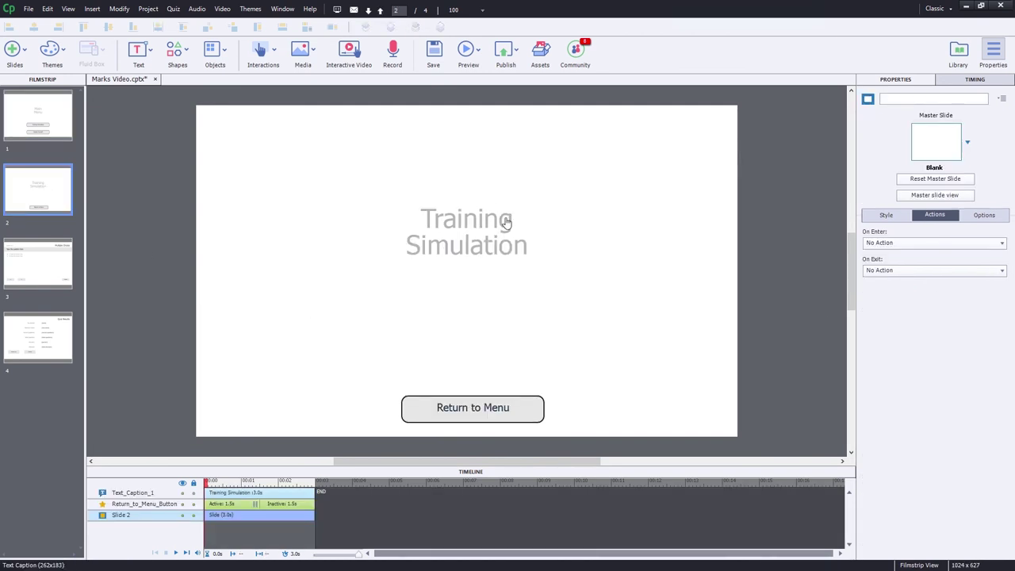
pyautogui.click(521, 414)
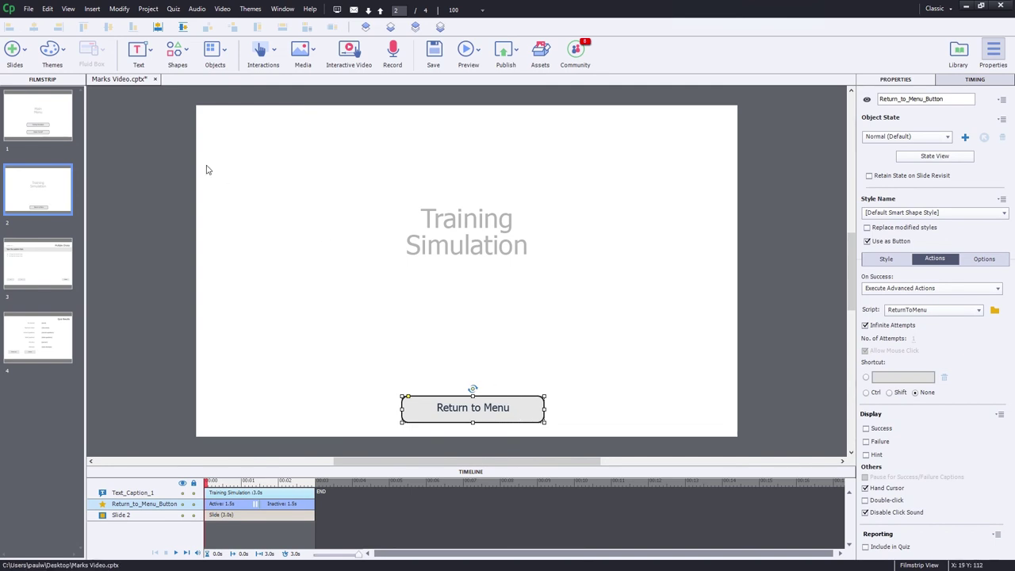
pyautogui.click(51, 128)
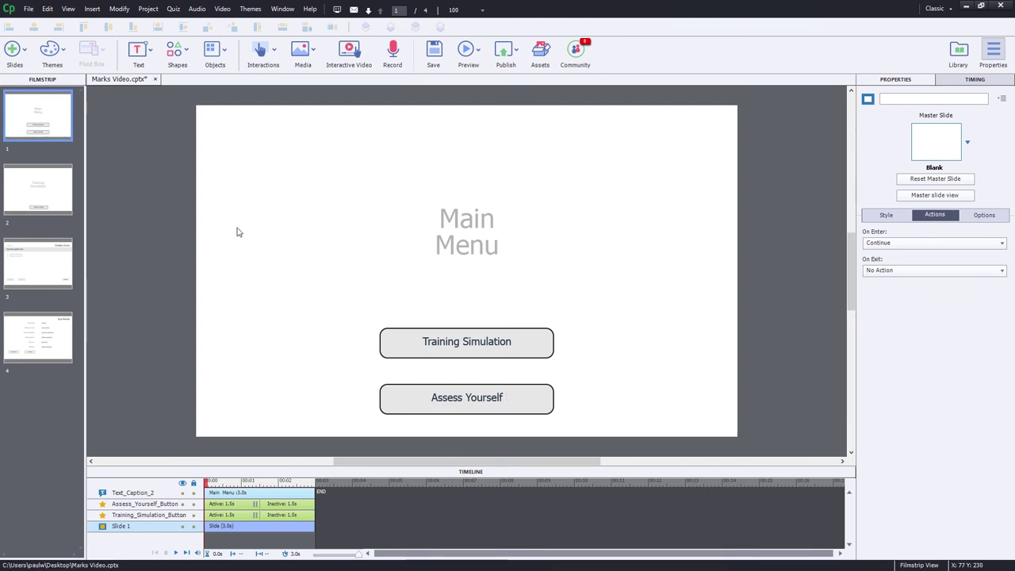
# Turn off the playback control in the project's skin and close the Skin Editor.
pyautogui.click(148, 10)
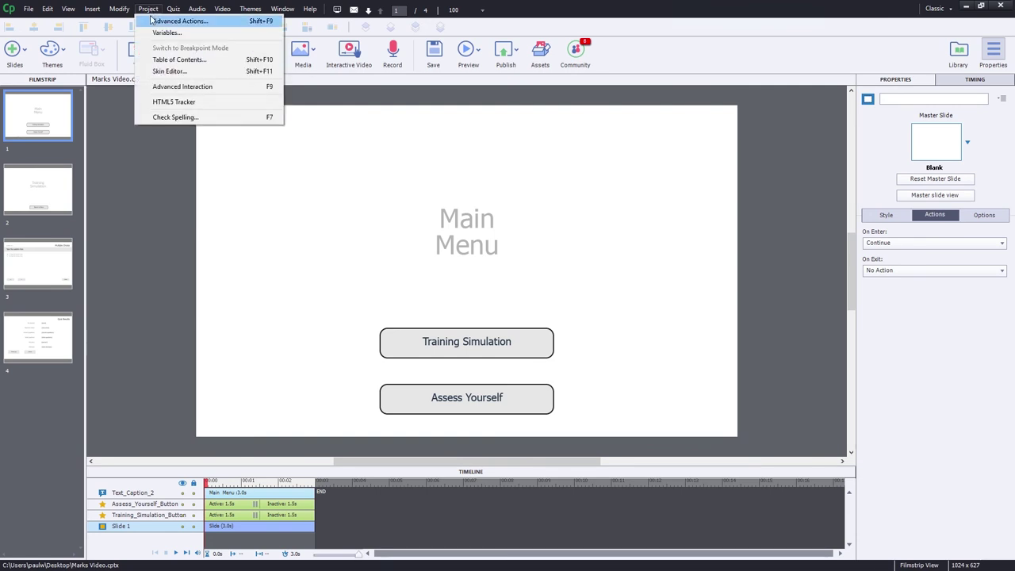
pyautogui.click(164, 72)
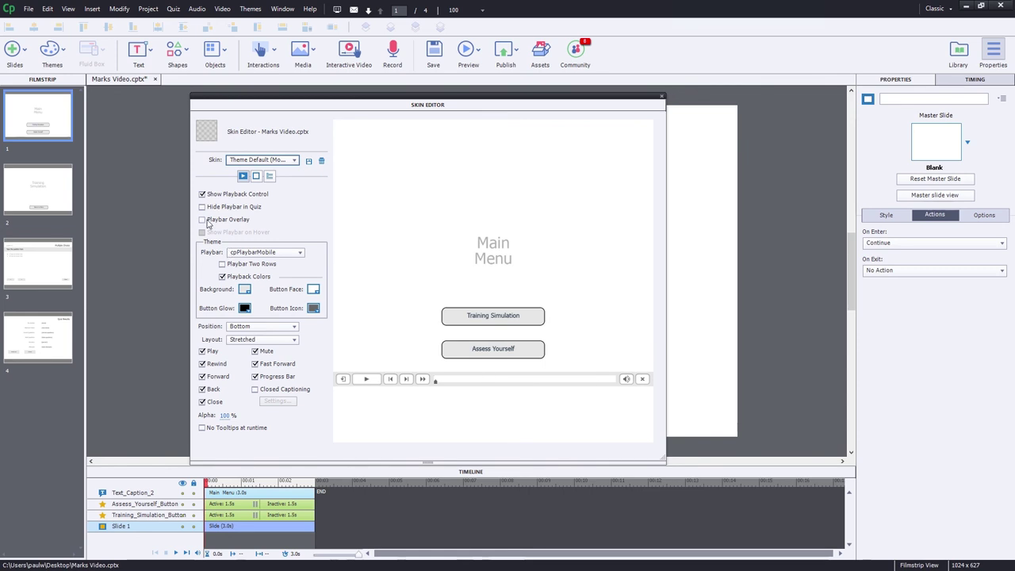
pyautogui.click(203, 193)
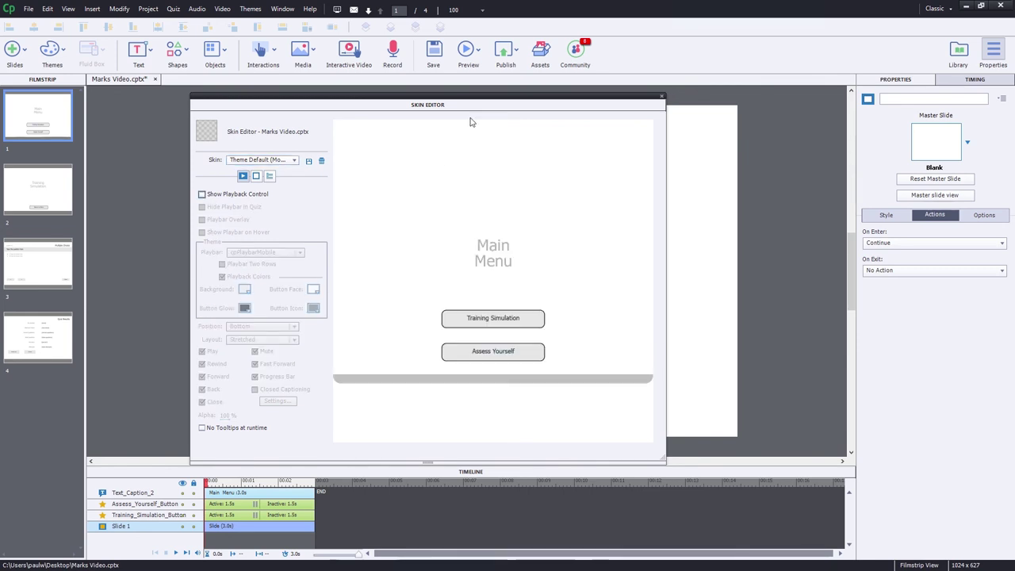
pyautogui.click(662, 96)
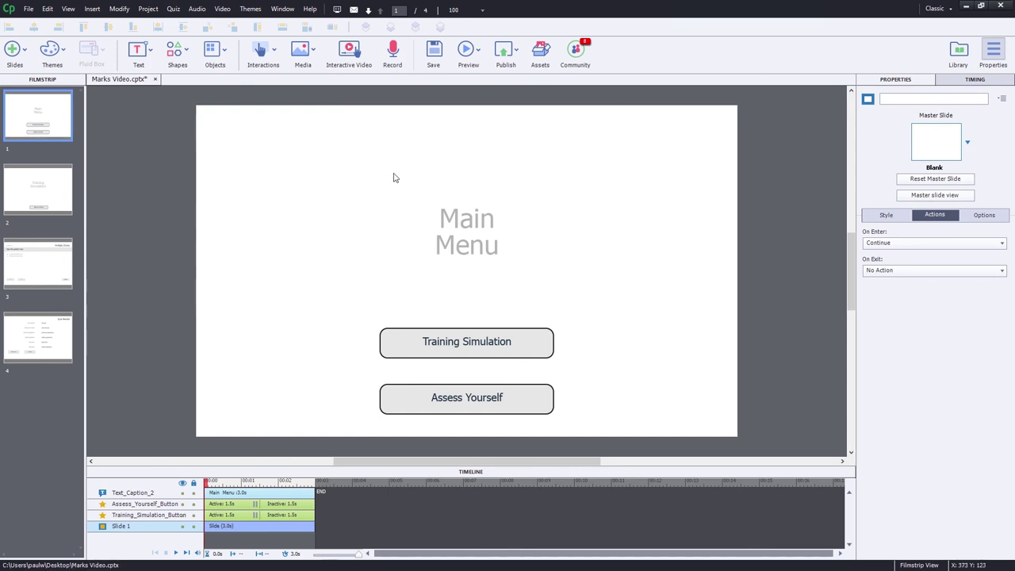
# Preview the project as HTML5 in the browser and test the Training Simulation, Return to Menu and Assess Yourself buttons.
pyautogui.click(469, 53)
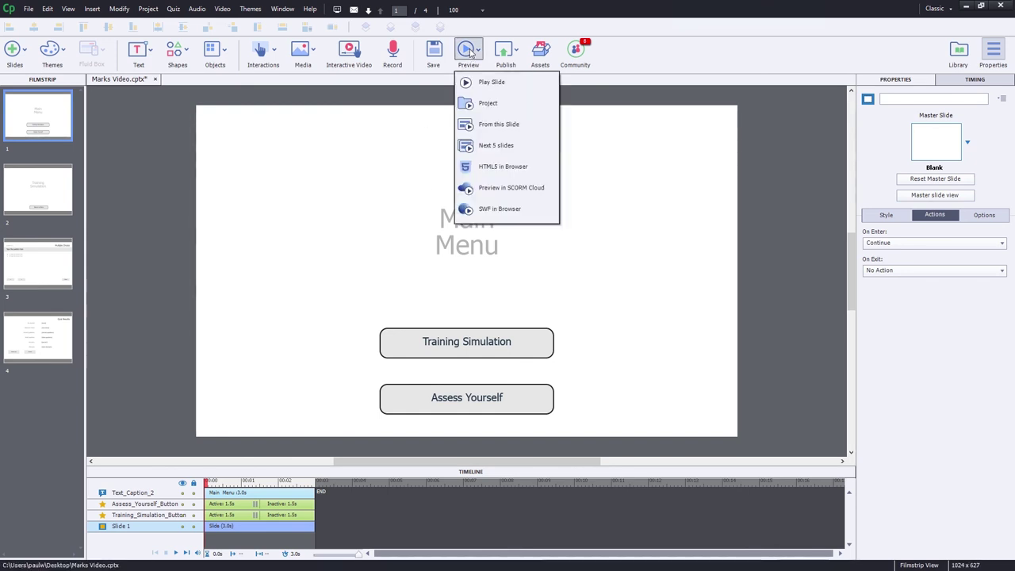
pyautogui.click(488, 173)
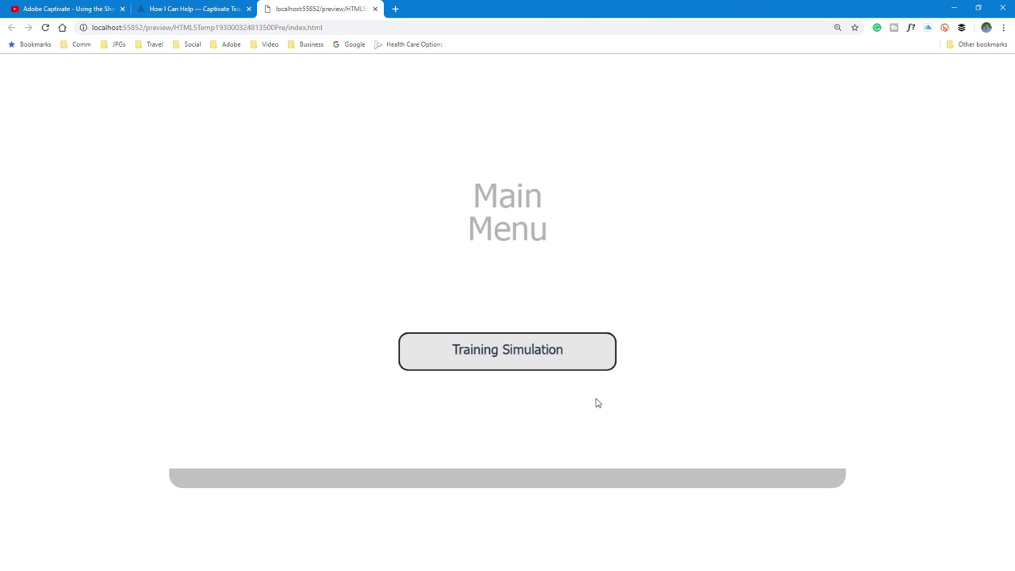
pyautogui.click(513, 351)
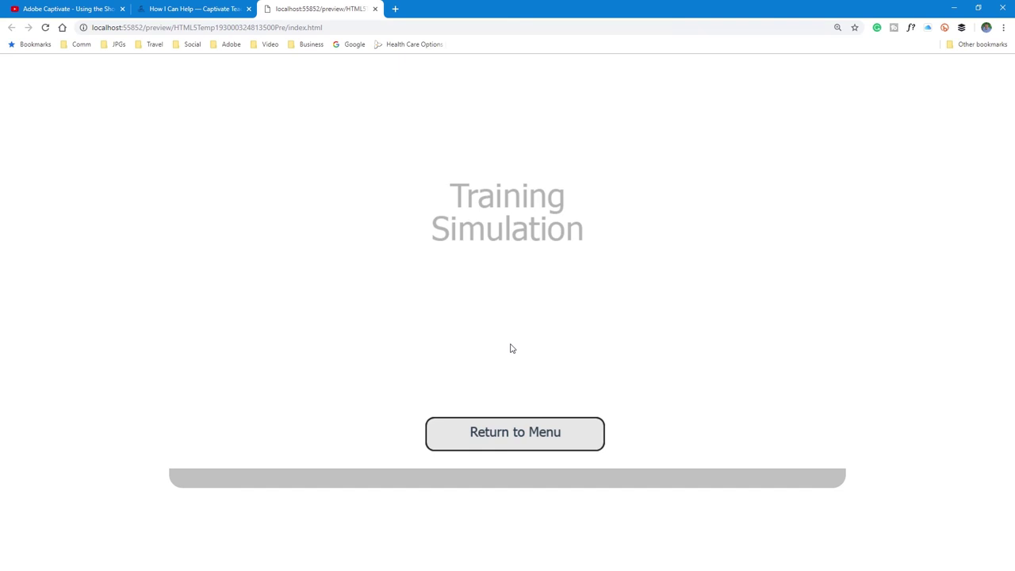
pyautogui.click(536, 433)
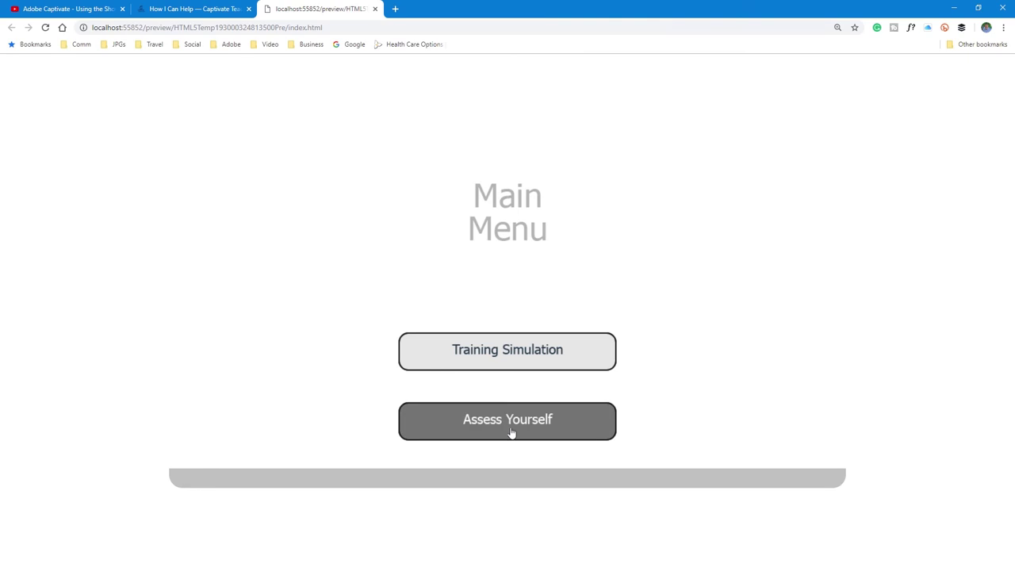
pyautogui.click(549, 356)
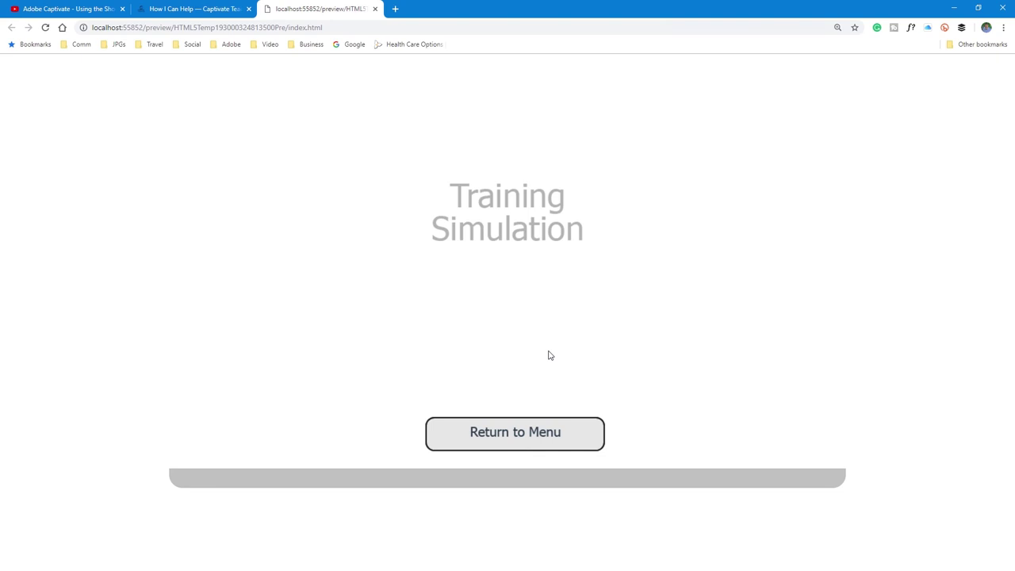
pyautogui.click(540, 429)
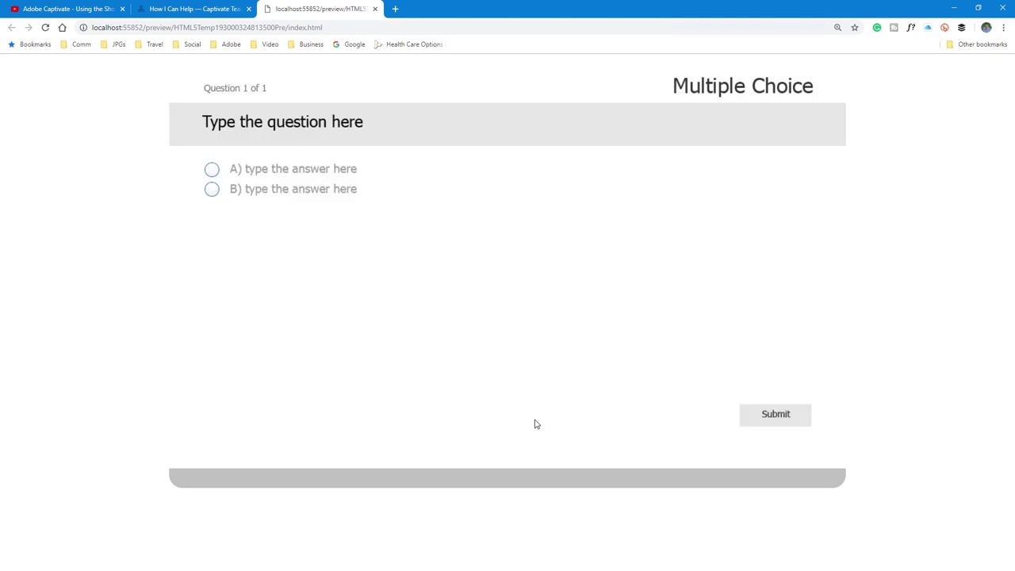